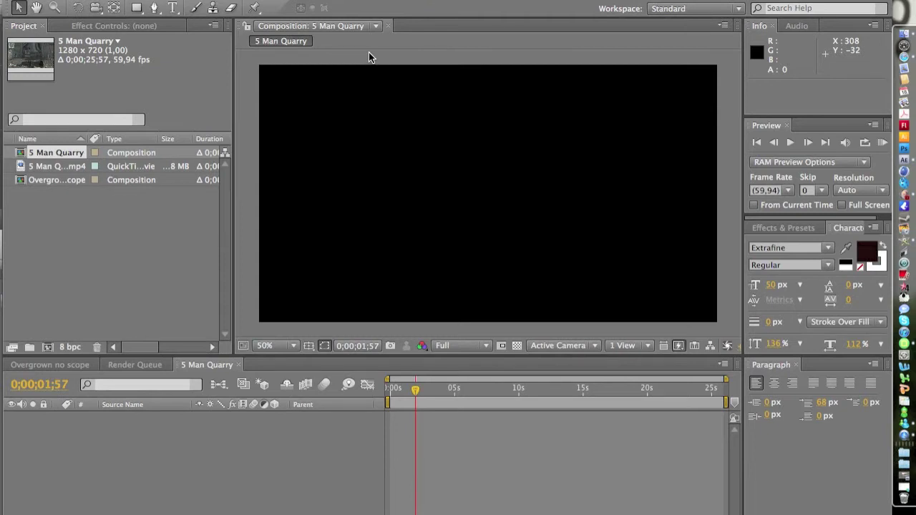
Build the 5 Man Quarry 2 composition from the 5 Man Quarry.mp4 footage
left_click(55, 166)
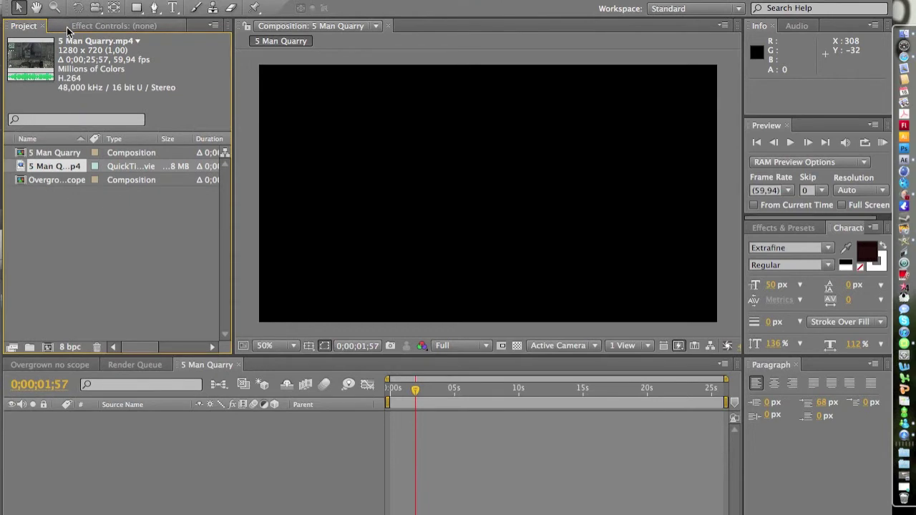
left_click_drag(51, 168, 46, 351)
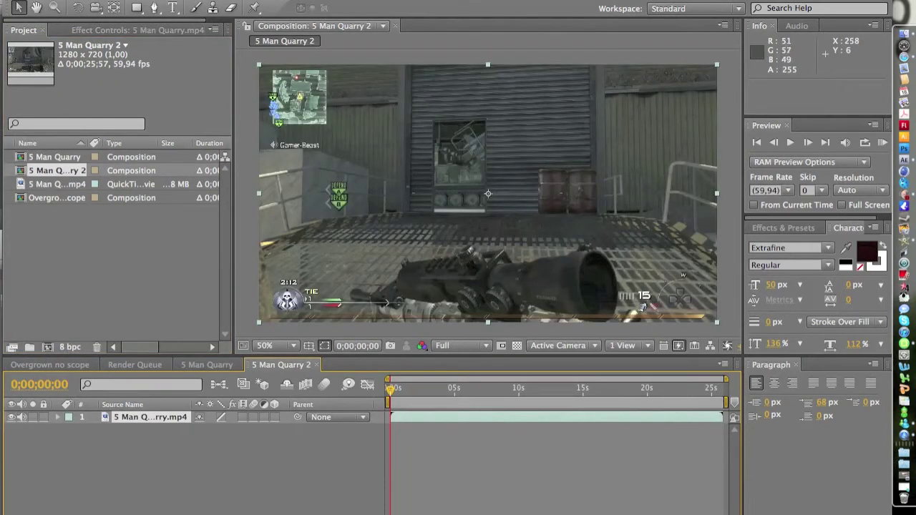
Apply Curves to 5 Man Quarry.mp4, raising the highlights and lowering the shadows into a contrast S-curve
left_click(301, 0)
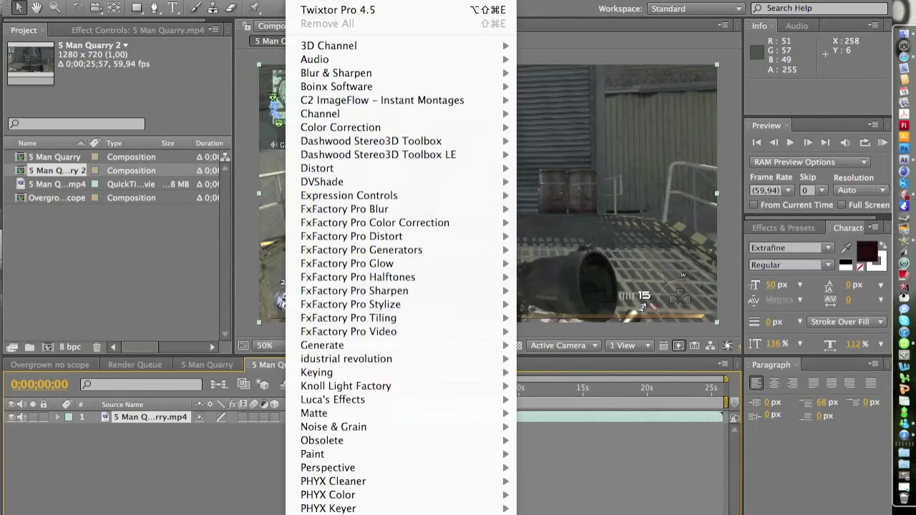
mouse_move(348, 126)
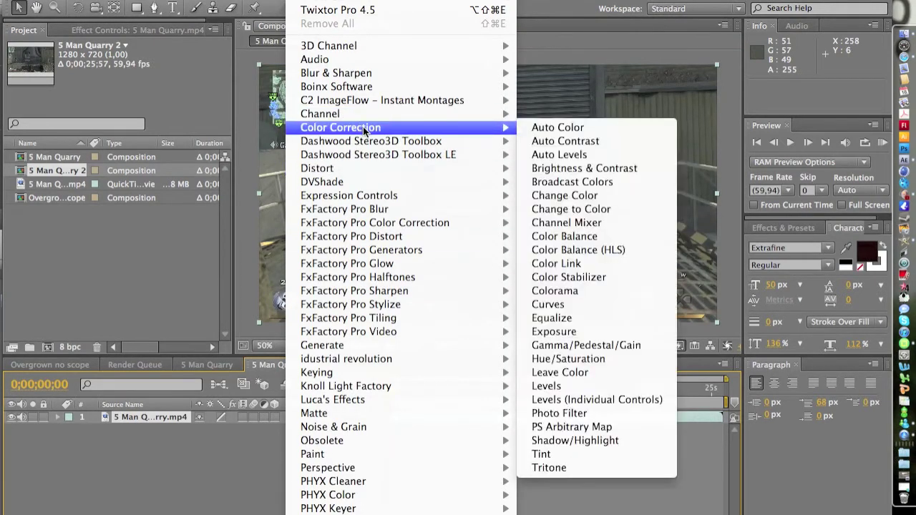
left_click(580, 305)
left_click_drag(129, 136, 125, 132)
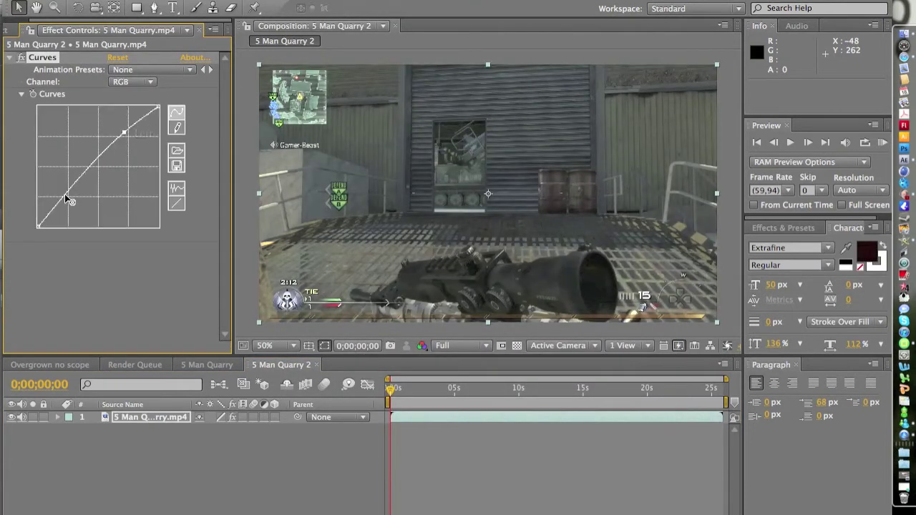
left_click_drag(68, 198, 71, 201)
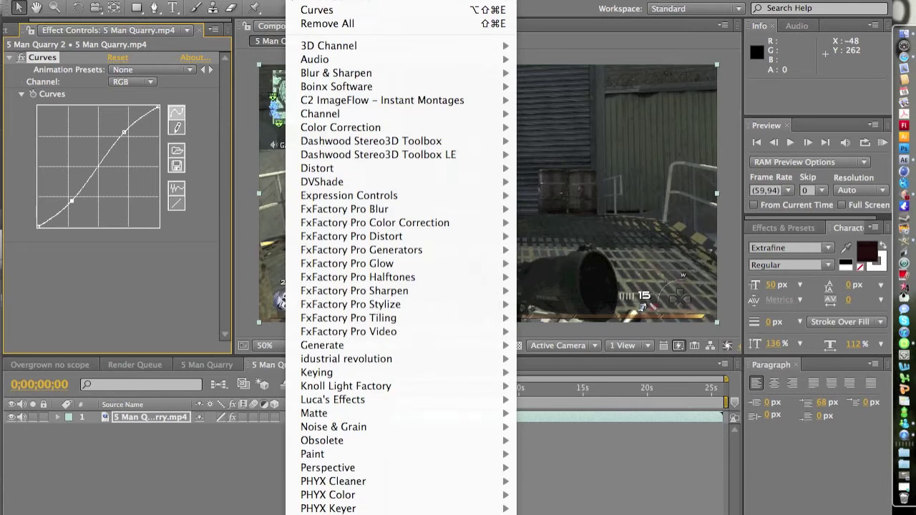
Add one more shadow point to the Curves, then apply Gamma/Pedestal/Gain to the footage
left_click(72, 199)
mouse_move(369, 123)
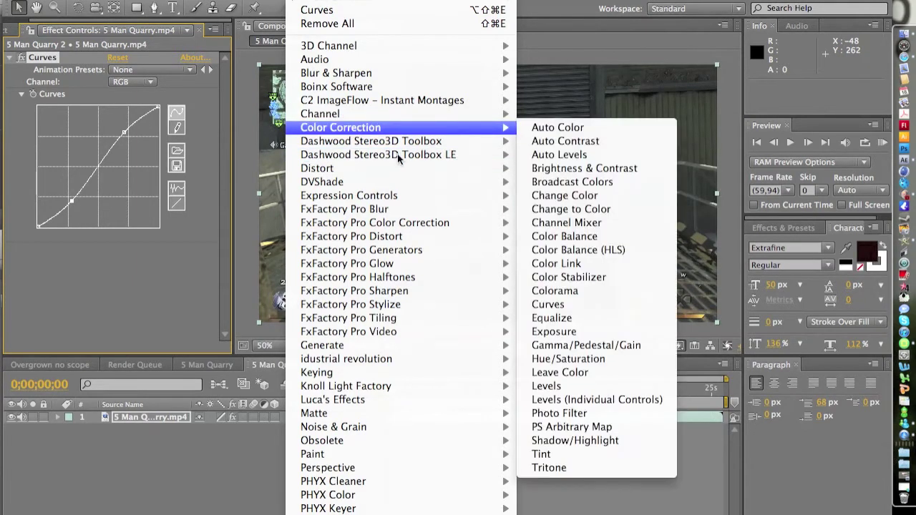
left_click(559, 345)
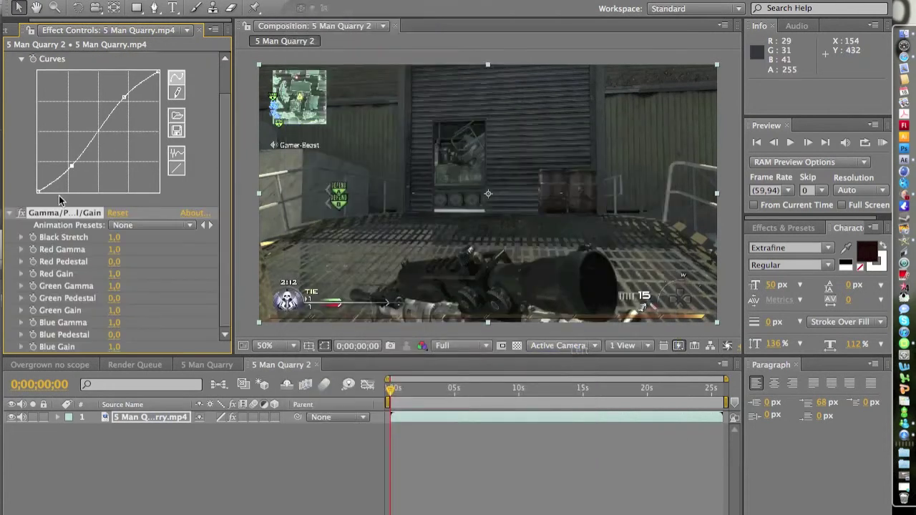
Collapse Curves and give Gamma/Pedestal/Gain the BEAUTIFULLL preset for a cooler bluish look
left_click(21, 58)
left_click(10, 58)
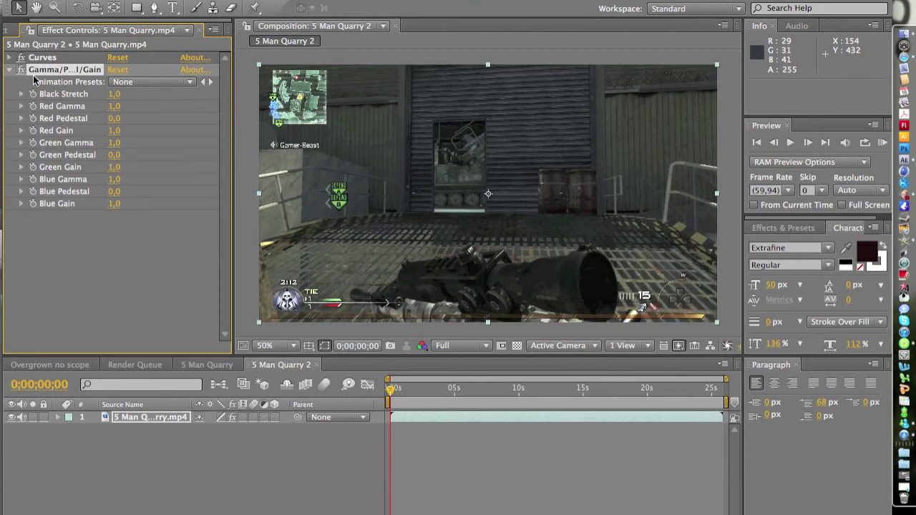
left_click(179, 84)
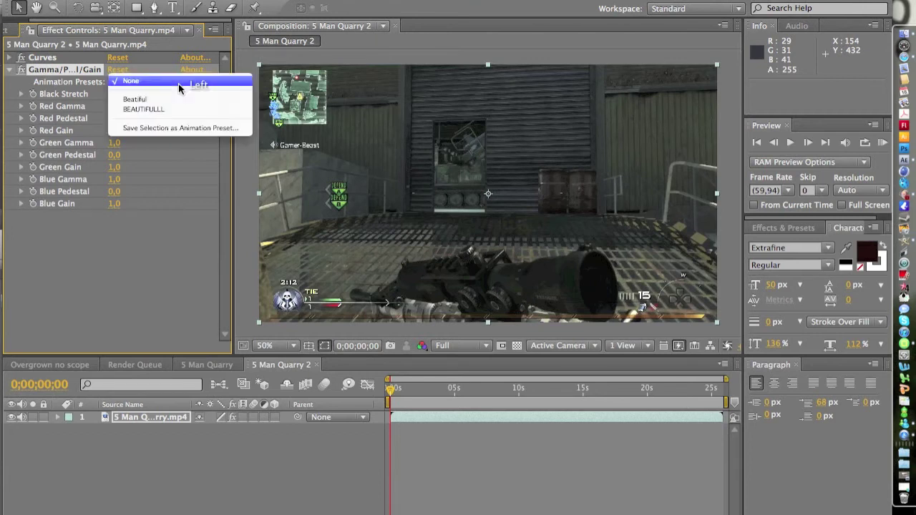
left_click(153, 111)
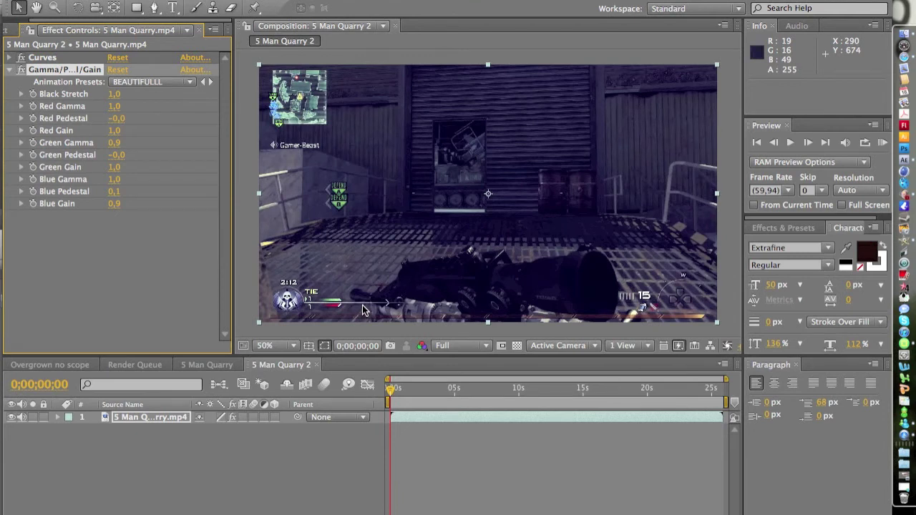
Check the grade at 0;00;08;55, 0;00;11;42 and 0;00;09;01, ending at 0;00;07;51
left_click(508, 391)
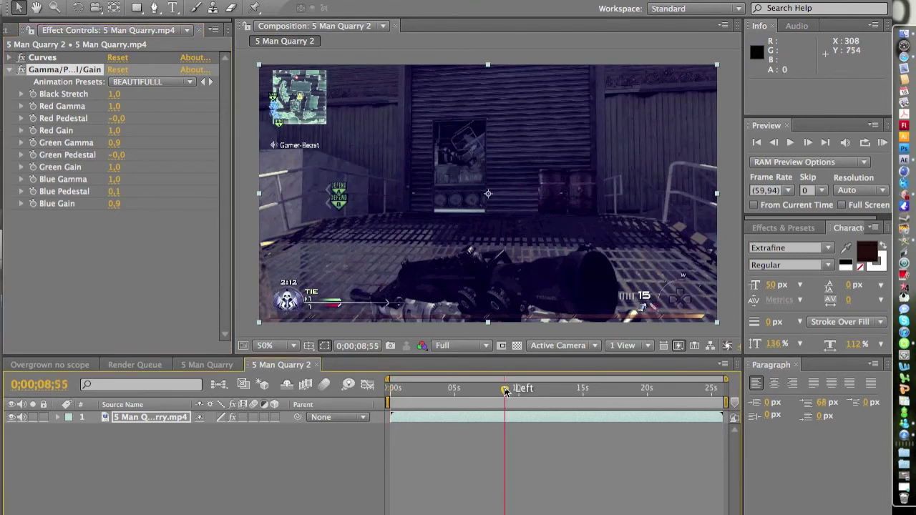
left_click(541, 391)
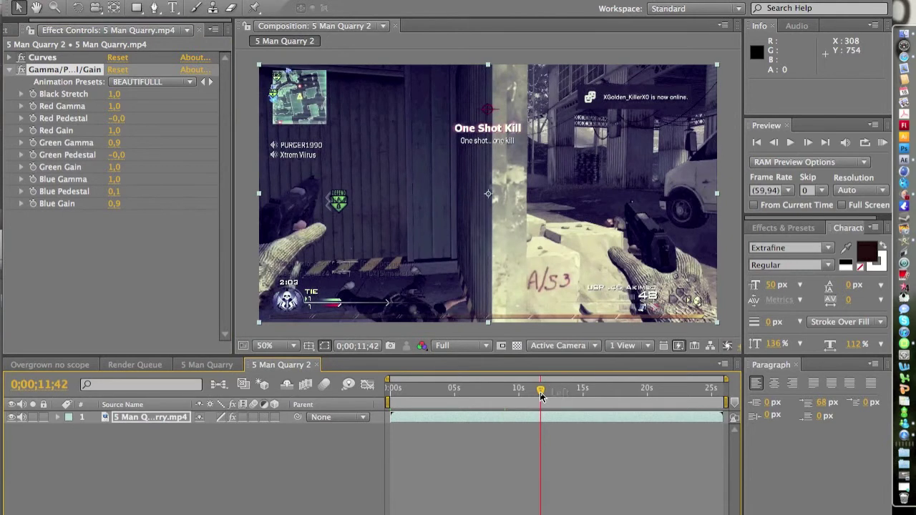
left_click(506, 391)
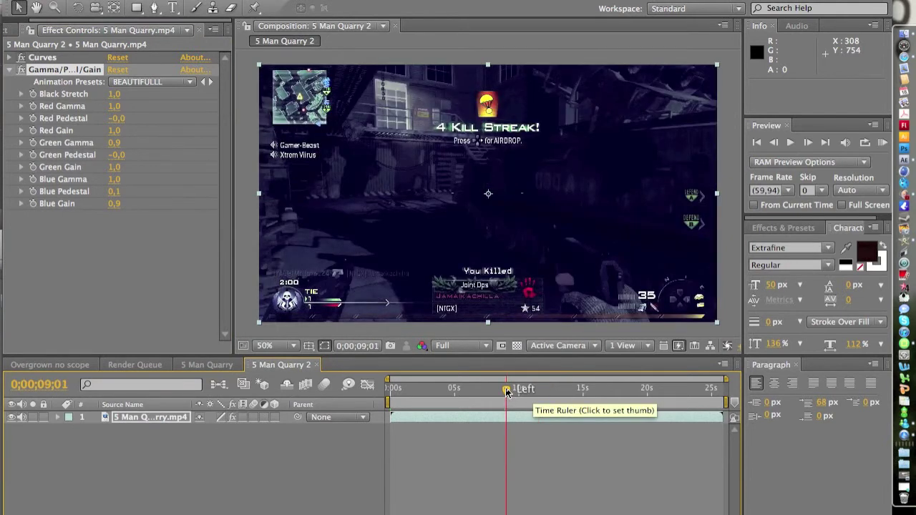
left_click(491, 391)
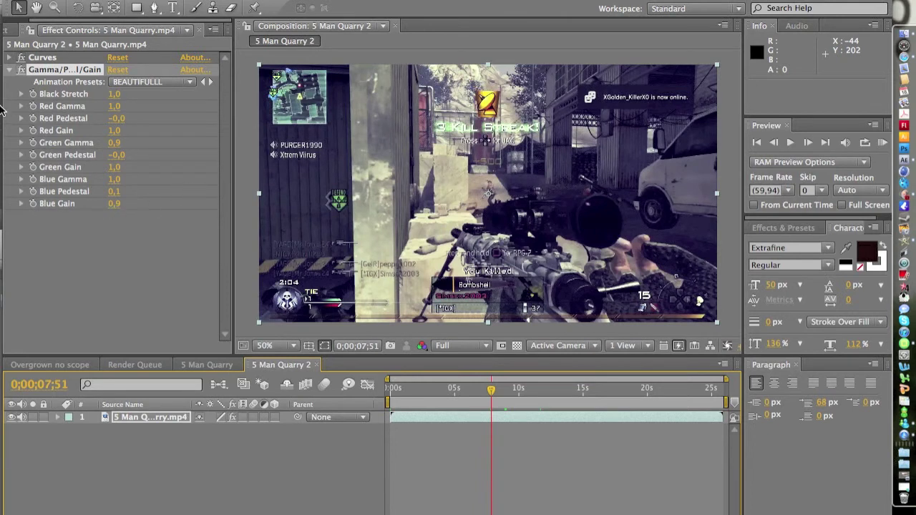
Collapse Gamma/Pedestal/Gain and apply Video Copilot's Optical Flares to the footage
left_click(11, 72)
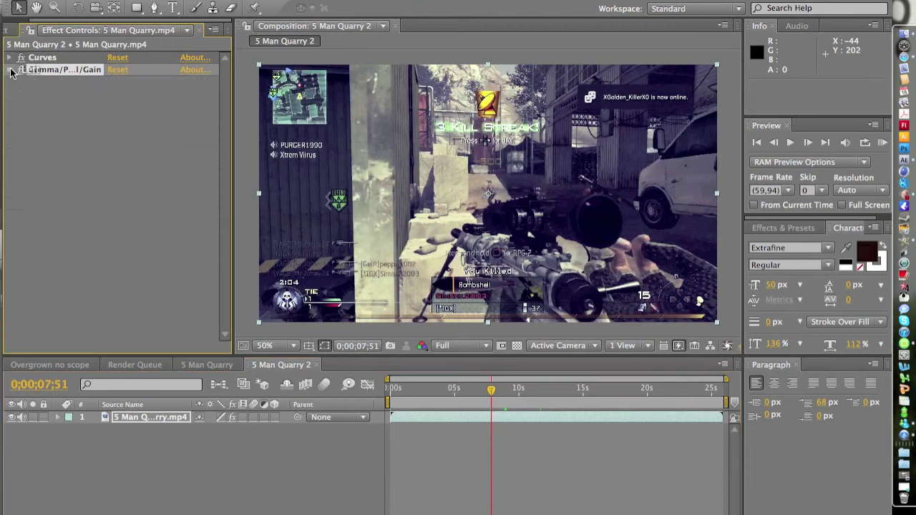
left_click(291, 2)
scroll(401, 494, "down", 5)
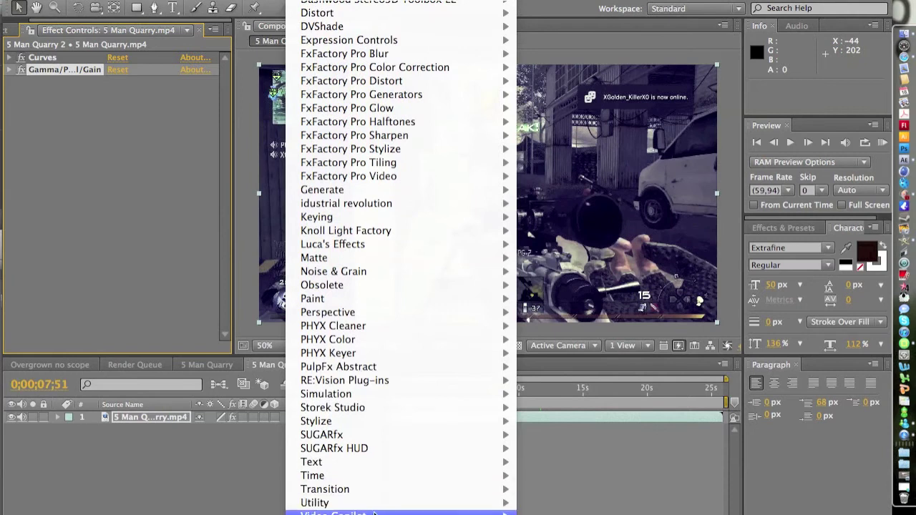
mouse_move(374, 513)
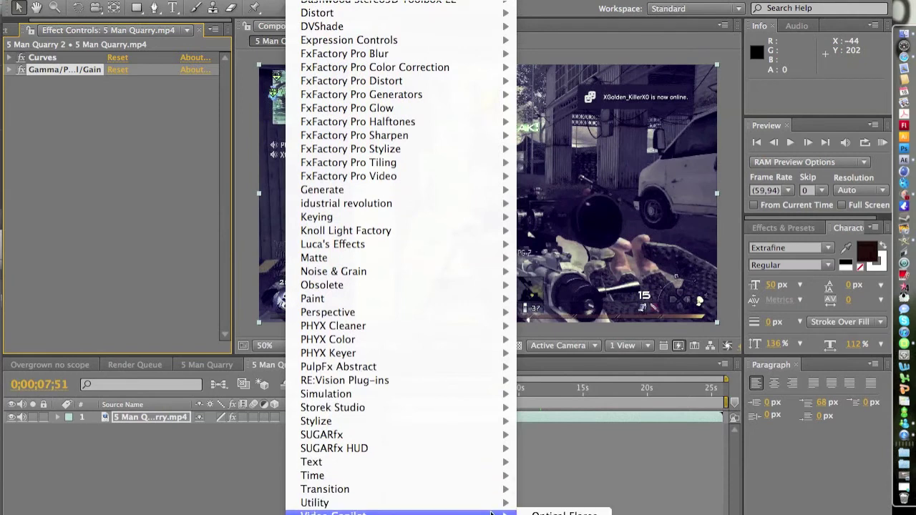
left_click(558, 513)
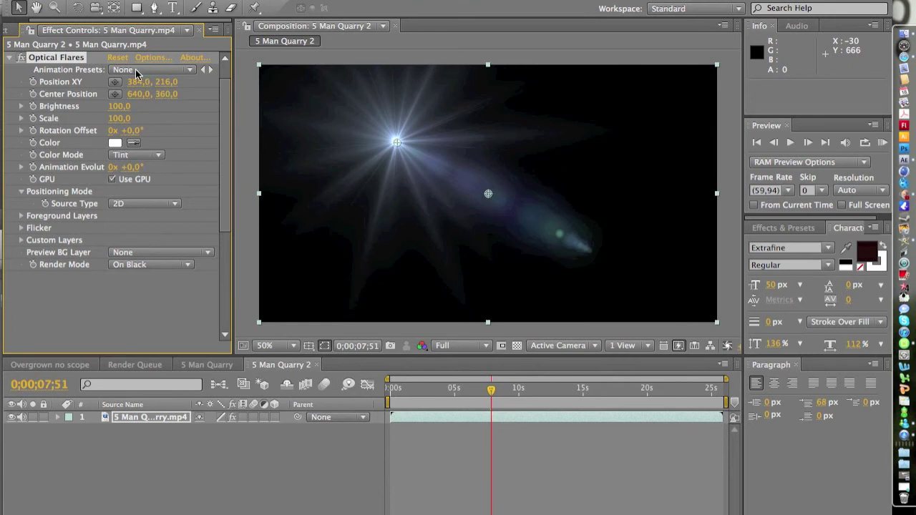
Glance at the Optical Flares presets list, then open the Optical Flares Options editor
left_click(136, 73)
left_click(176, 123)
left_click(154, 57)
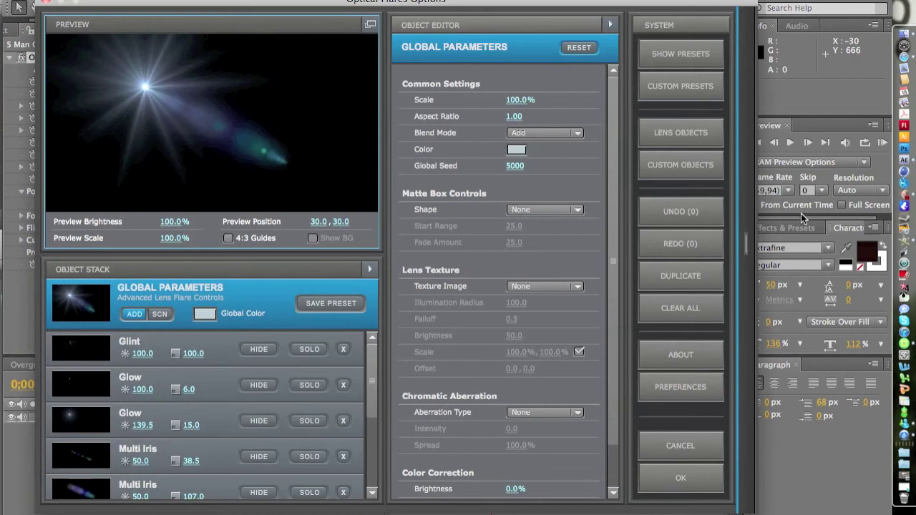
Browse the lens objects and custom presets, trying the Dirt Effect custom preset
left_click(680, 132)
left_click(330, 283)
left_click(650, 92)
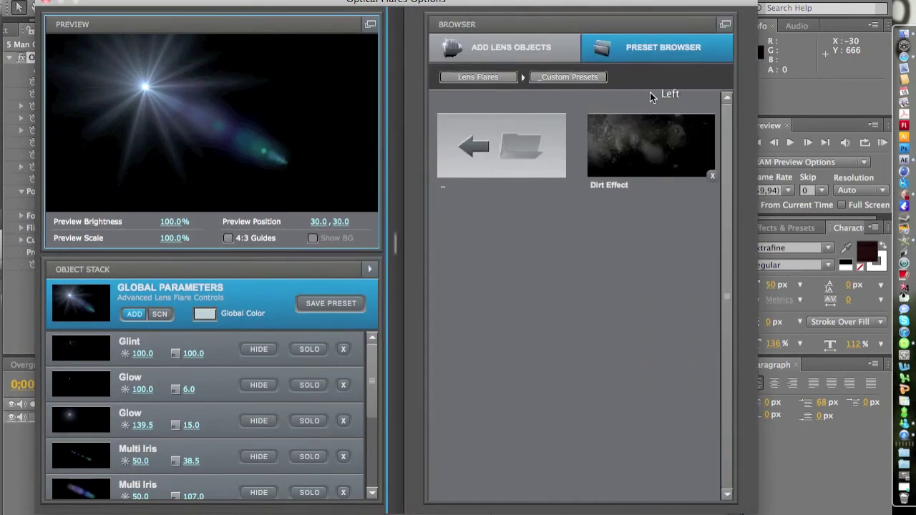
left_click(652, 146)
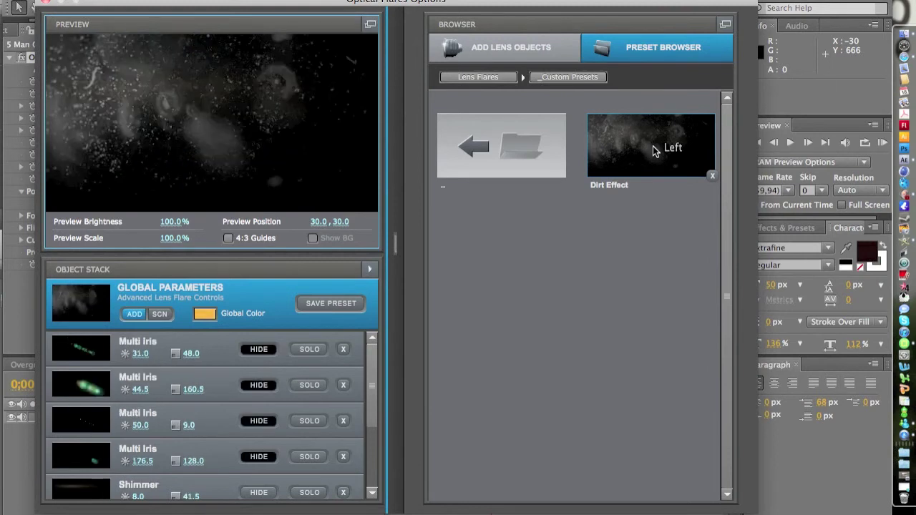
Load the Vertical Limit preset from the Motion Graphics flare folder
left_click(527, 52)
left_click(610, 43)
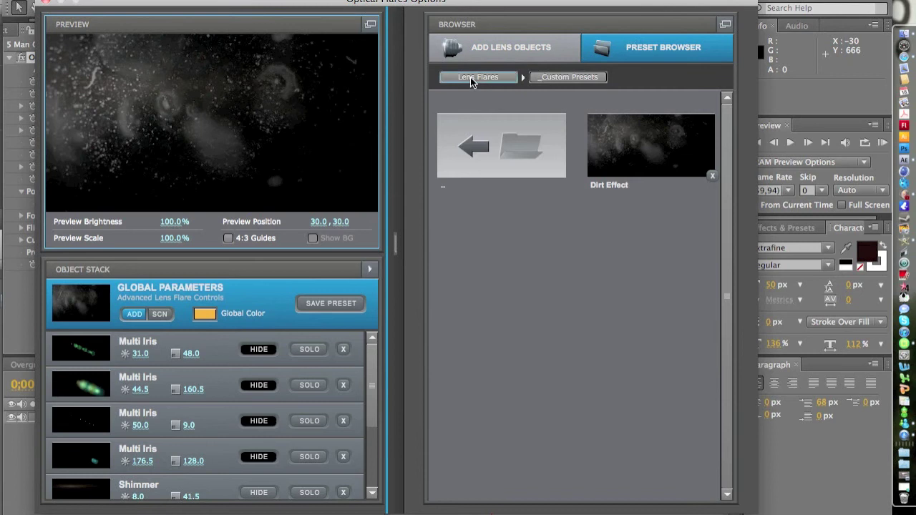
left_click(470, 78)
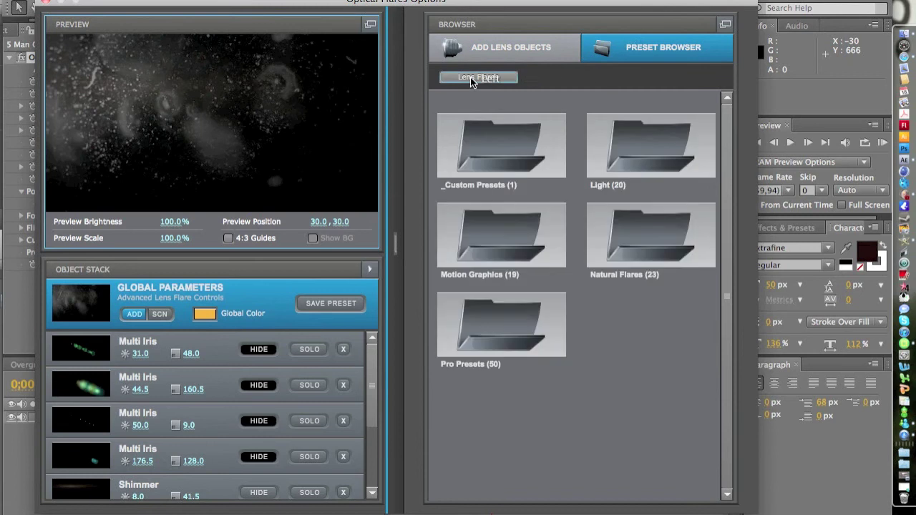
left_click(492, 216)
scroll(475, 332, "down", 5)
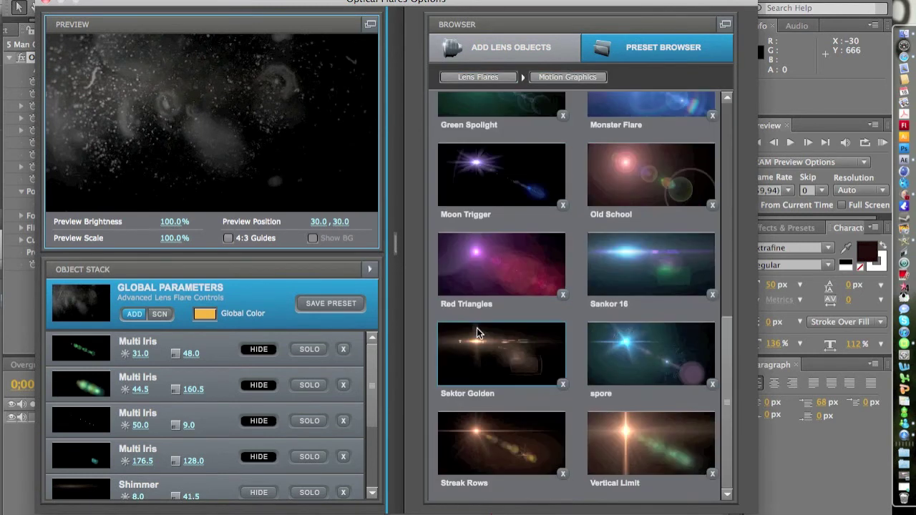
double_click(624, 456)
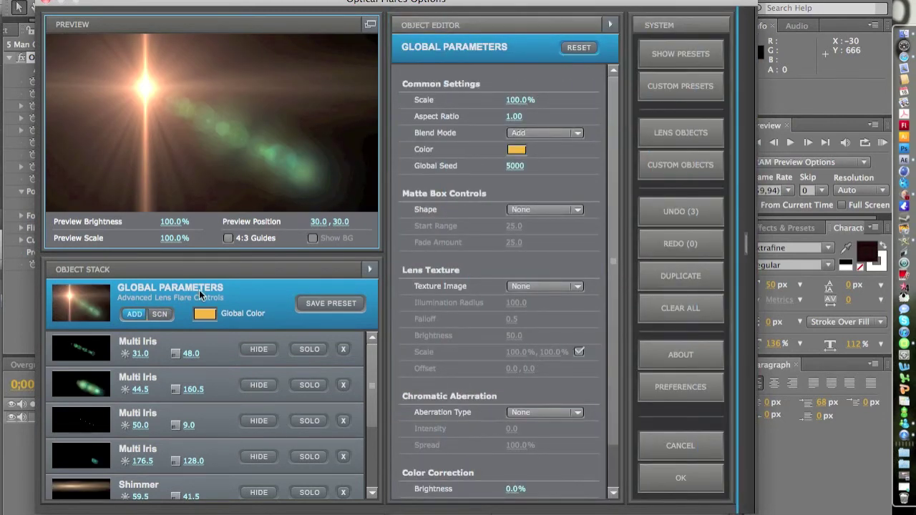
Hide the four Multi Iris, two Shimmer and one Streak flare elements
left_click(257, 349)
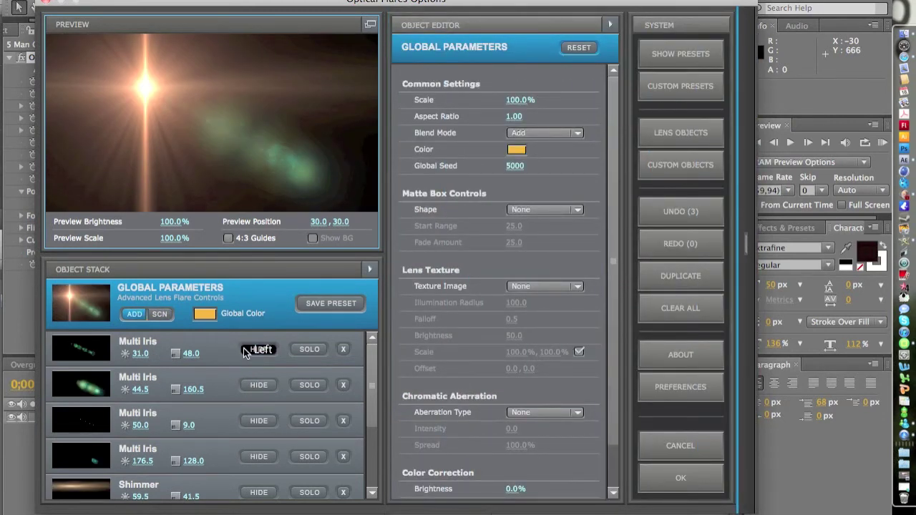
left_click(258, 384)
left_click(258, 420)
left_click(254, 457)
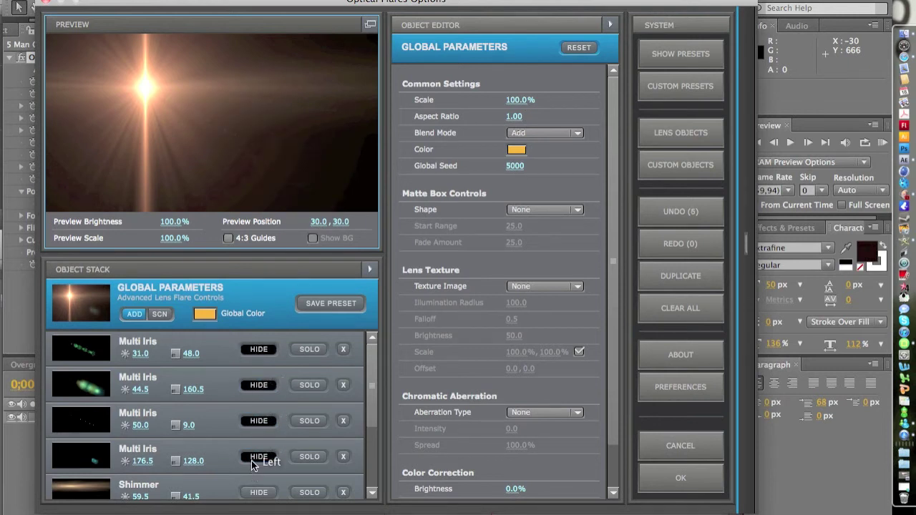
left_click(257, 494)
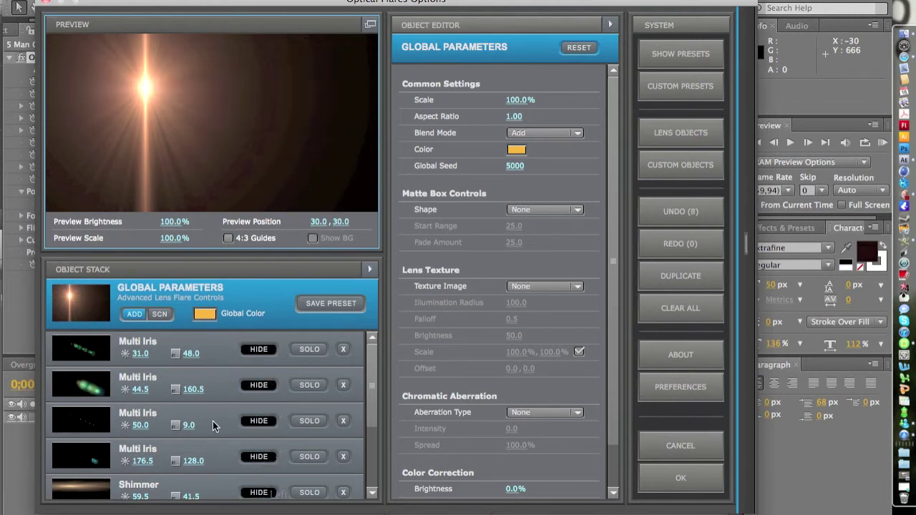
scroll(276, 369, "down", 1)
scroll(276, 372, "down", 5)
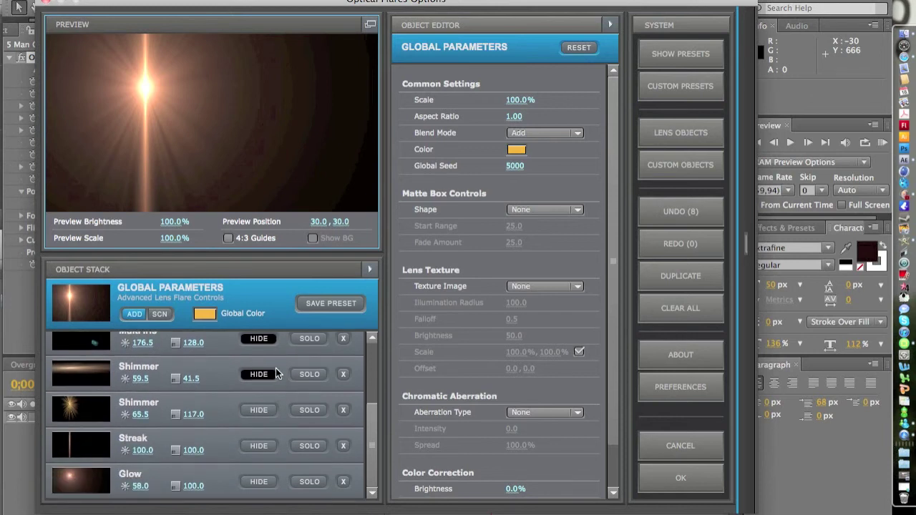
left_click(269, 409)
left_click(260, 445)
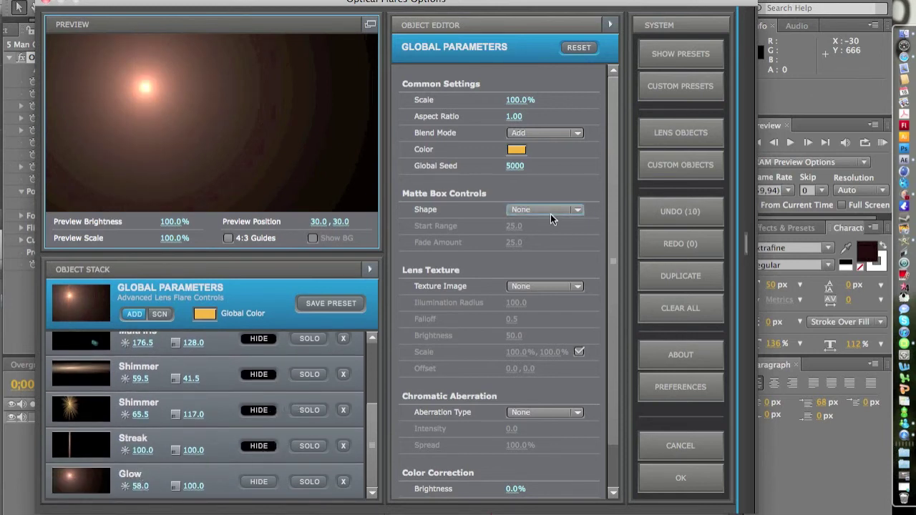
Set the lens texture to Dodgy and bring Glow brightness down to 0
left_click(548, 286)
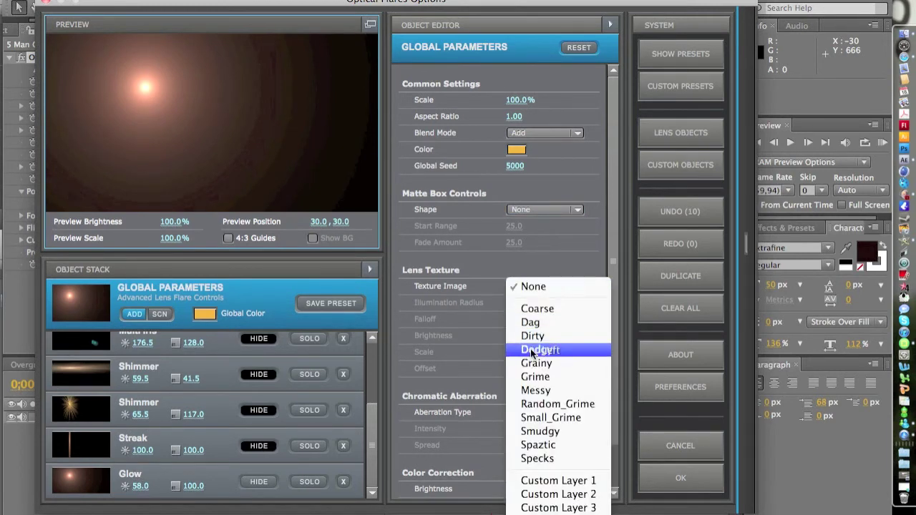
key("Escape")
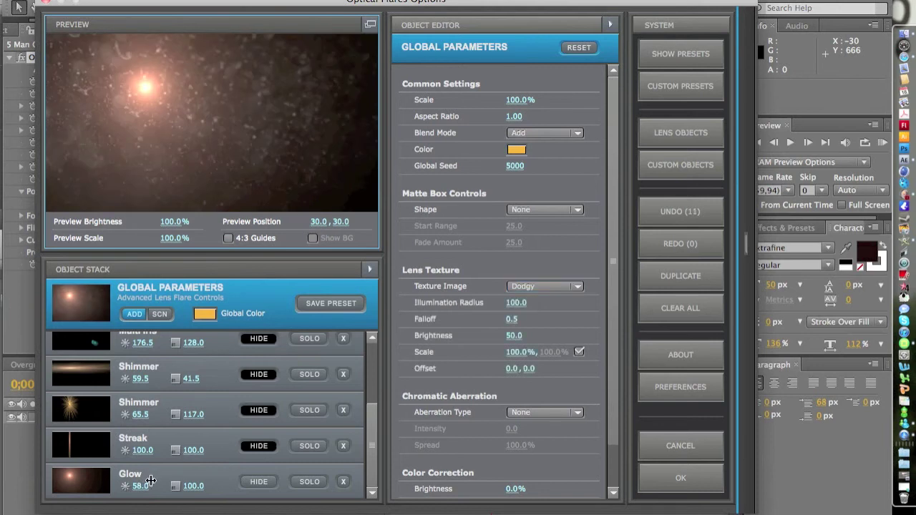
left_click_drag(143, 487, 10, 508)
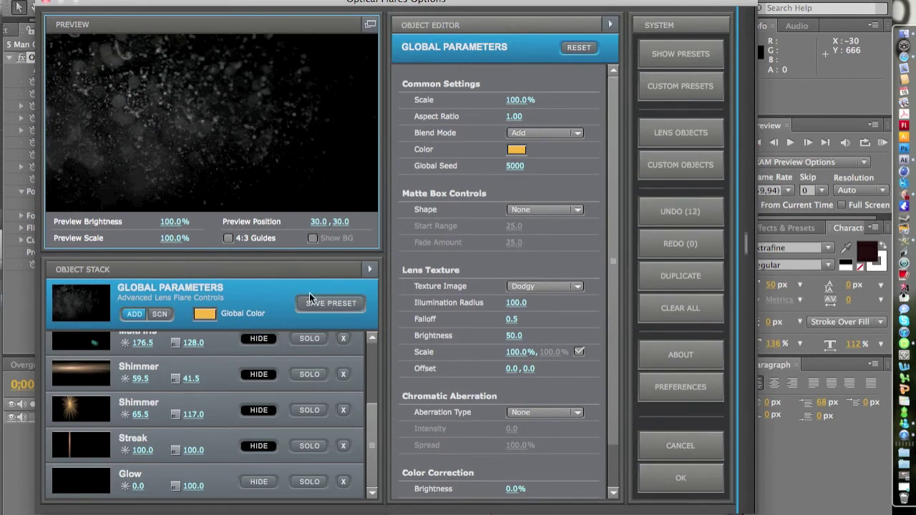
Accept the flare settings, set Render Mode to Over Original, and nudge the overlay up-left
left_click(669, 477)
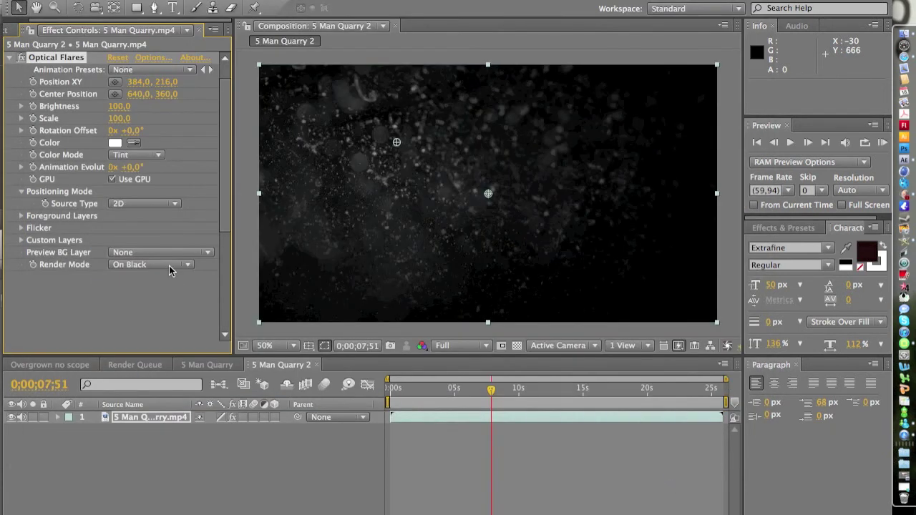
left_click(153, 264)
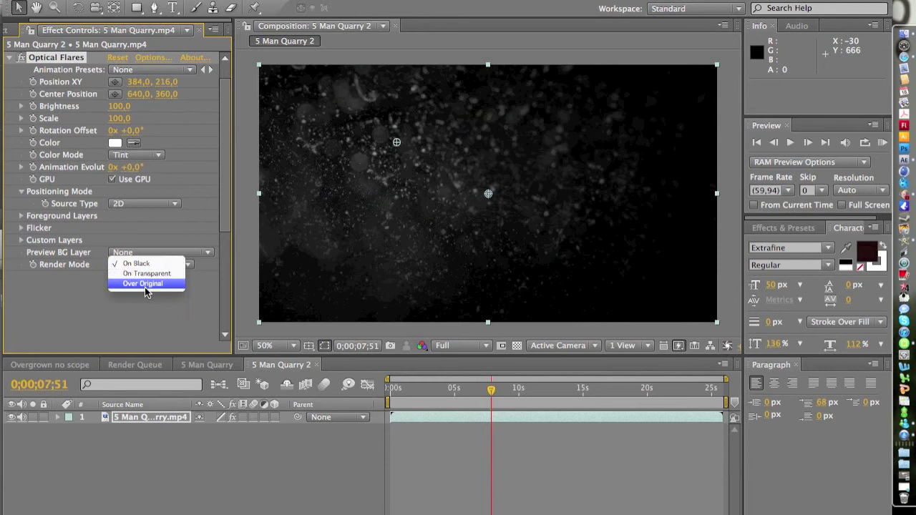
left_click(145, 284)
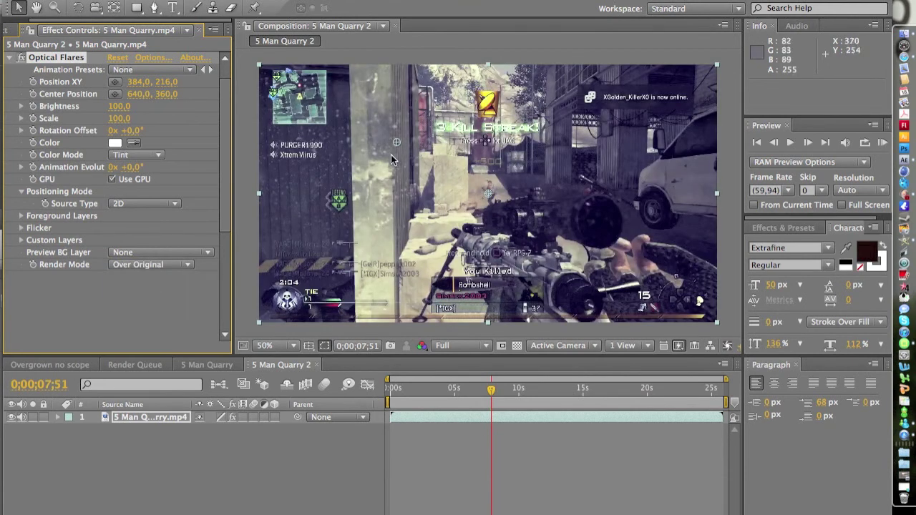
left_click_drag(398, 142, 382, 136)
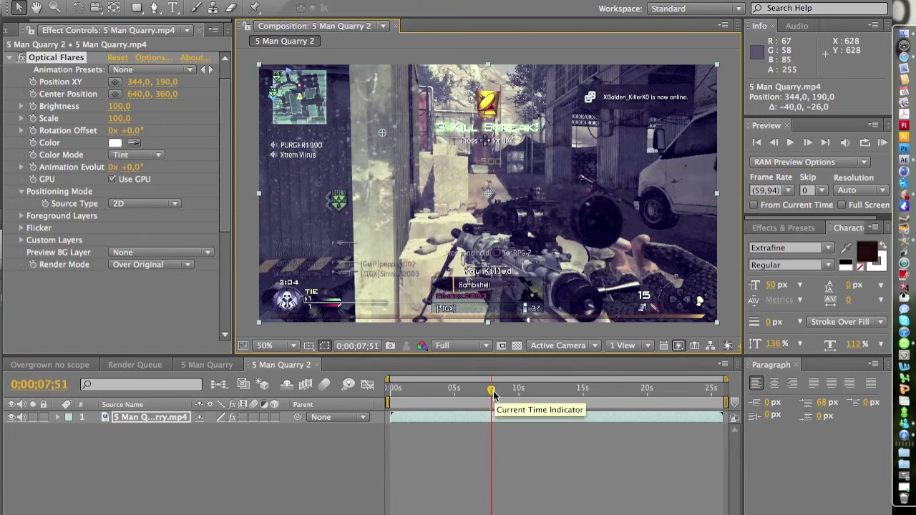
Move the playhead back to 0;00;06;58 to review the dirt overlay on the gameplay
left_click_drag(492, 394, 498, 395)
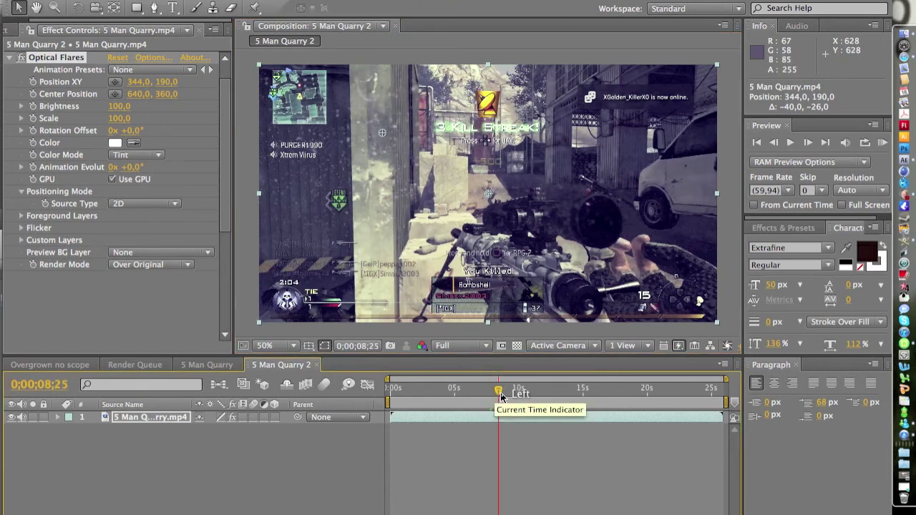
left_click(490, 390)
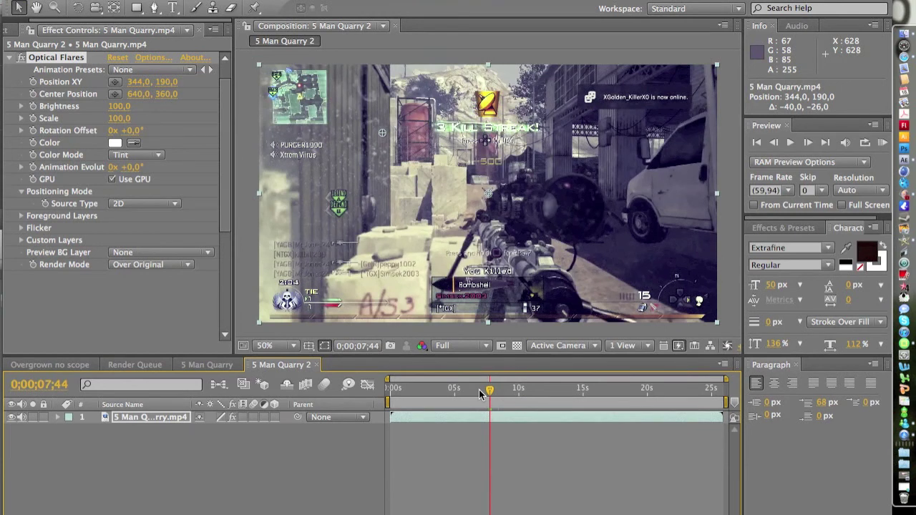
left_click(480, 392)
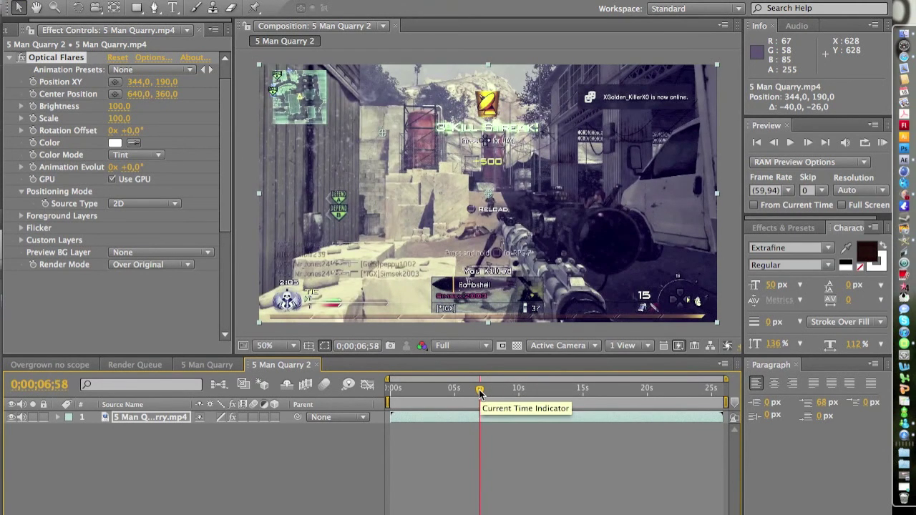